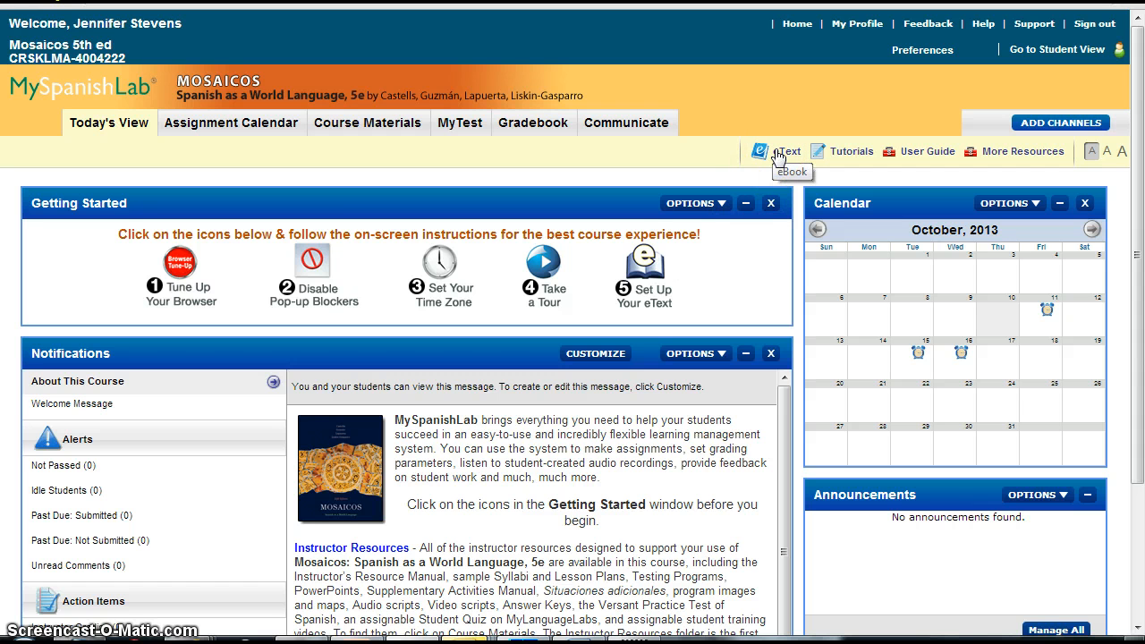
# Open the course eText and go to Capítulo 2: Mis amigos y yo
pyautogui.click(778, 154)
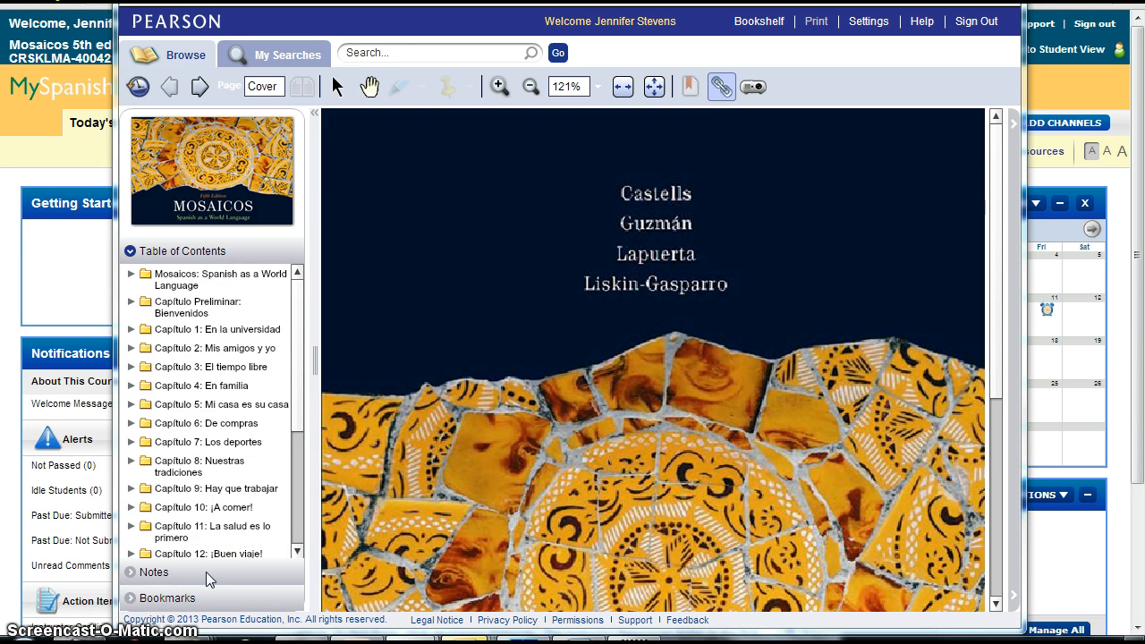
pyautogui.click(202, 598)
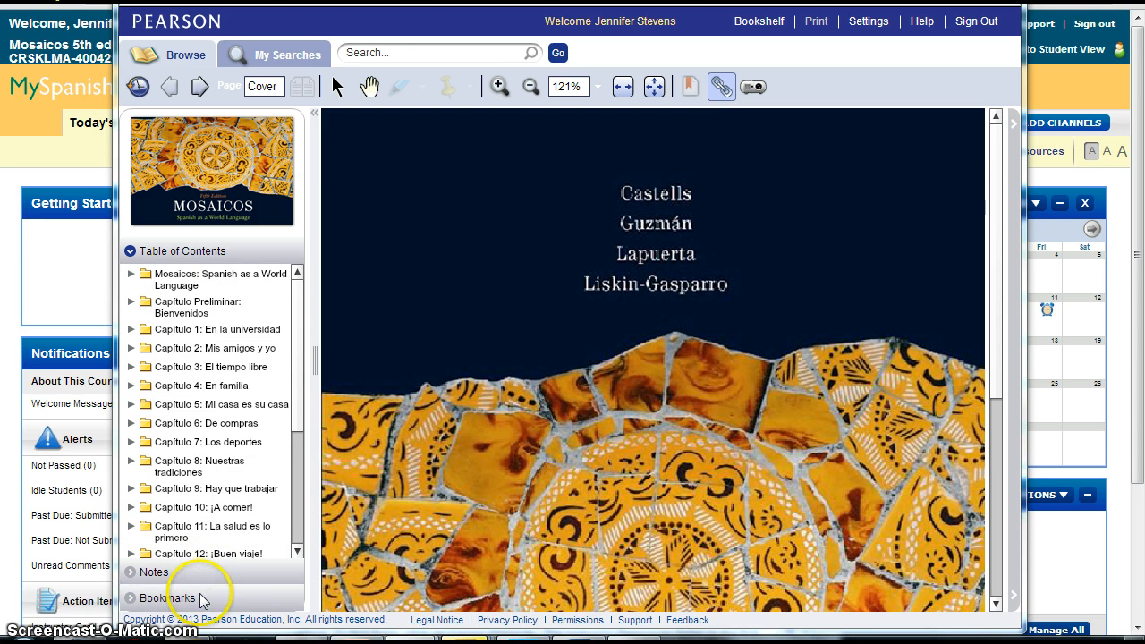
pyautogui.click(183, 347)
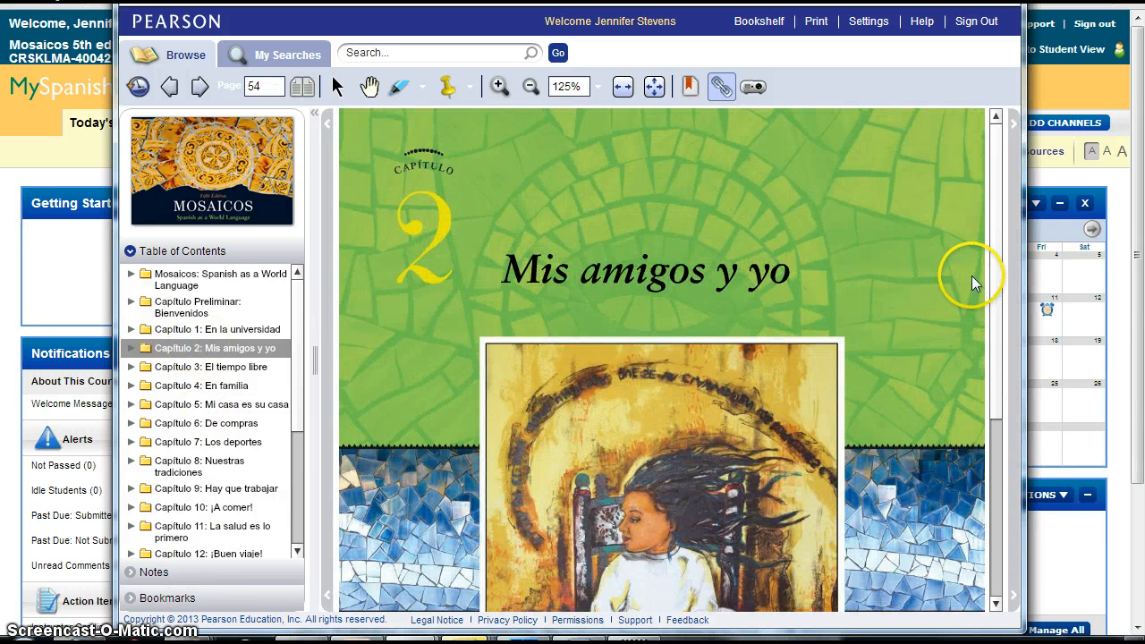
# Page forward to page 56, play the audio clip beside the Mis amigos y yo reading, and close the player
pyautogui.click(1013, 279)
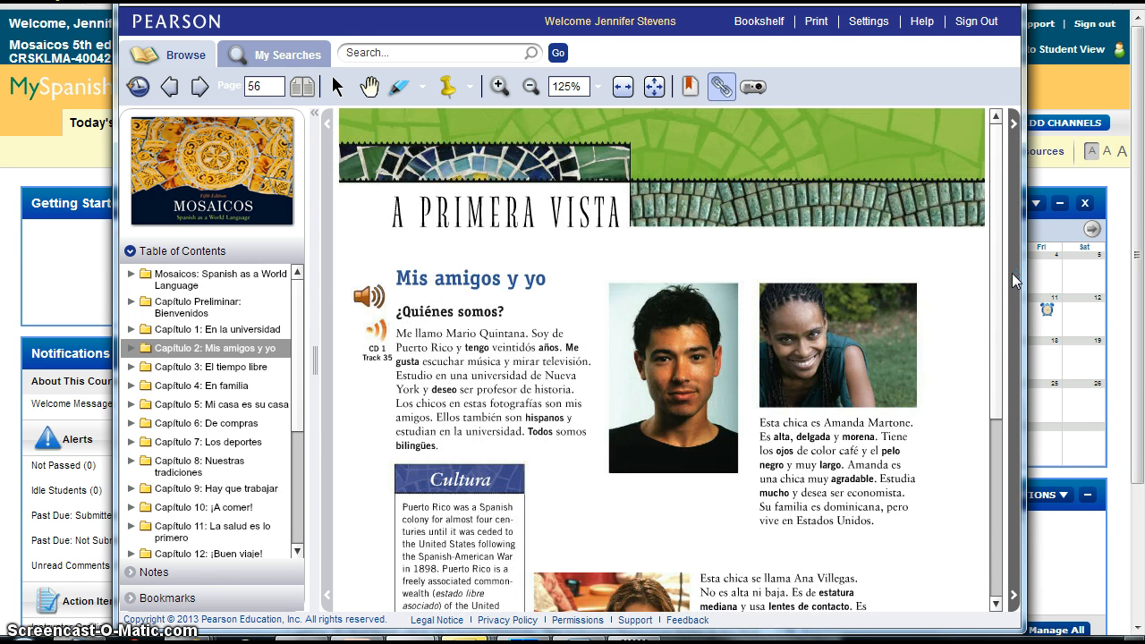
pyautogui.click(368, 295)
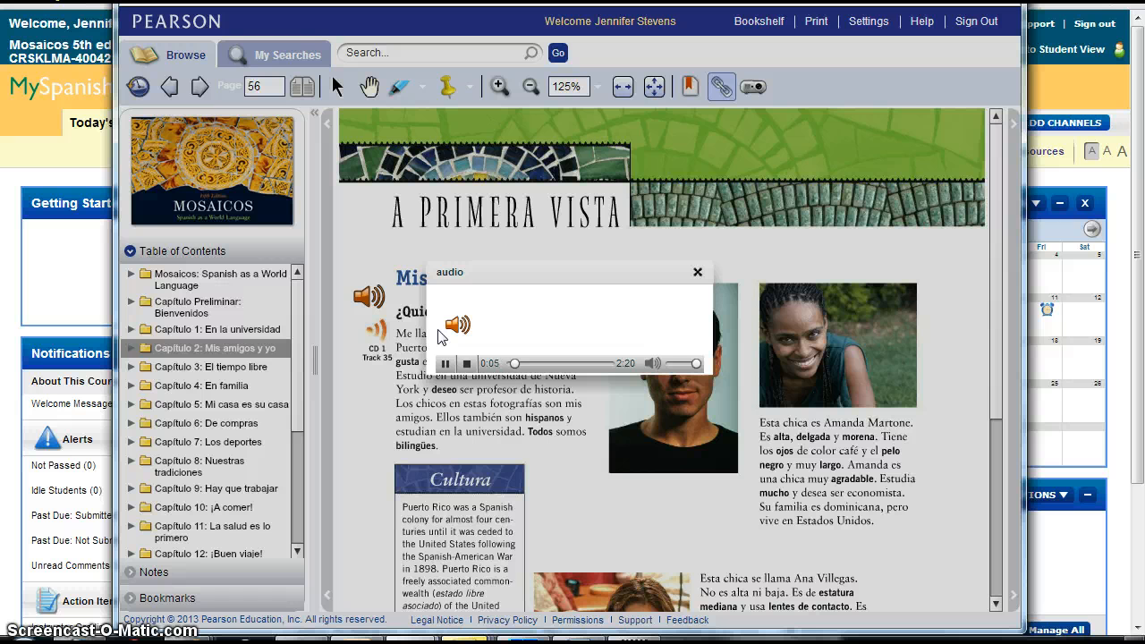
pyautogui.click(698, 272)
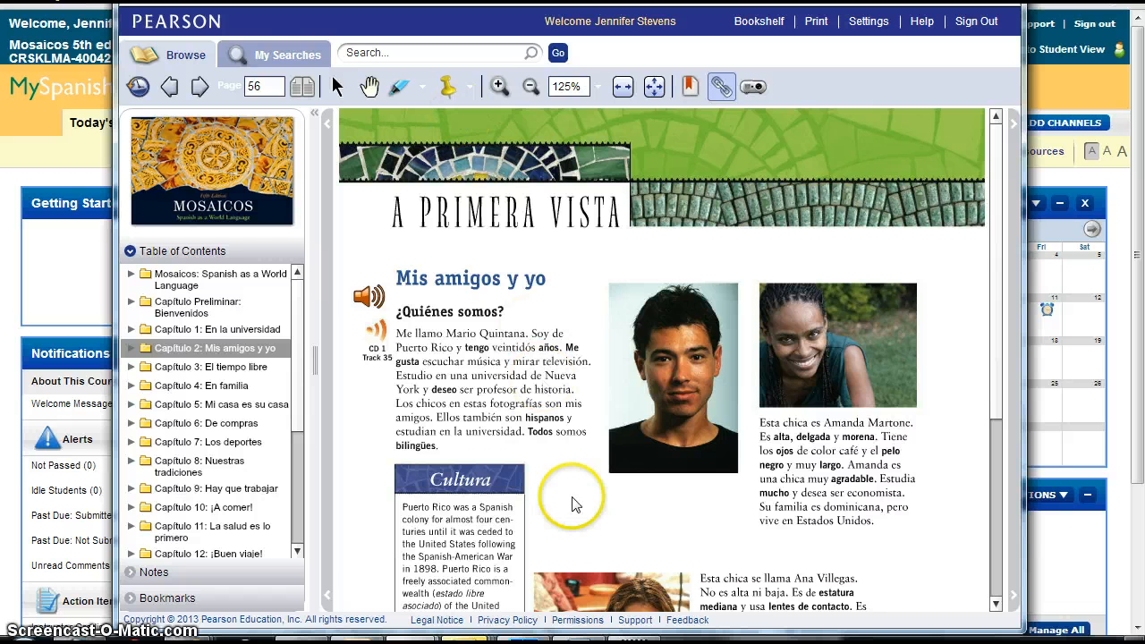
# Start a blank Self Study note on the paragraph beneath the woman's photo on page 56
pyautogui.click(904, 494)
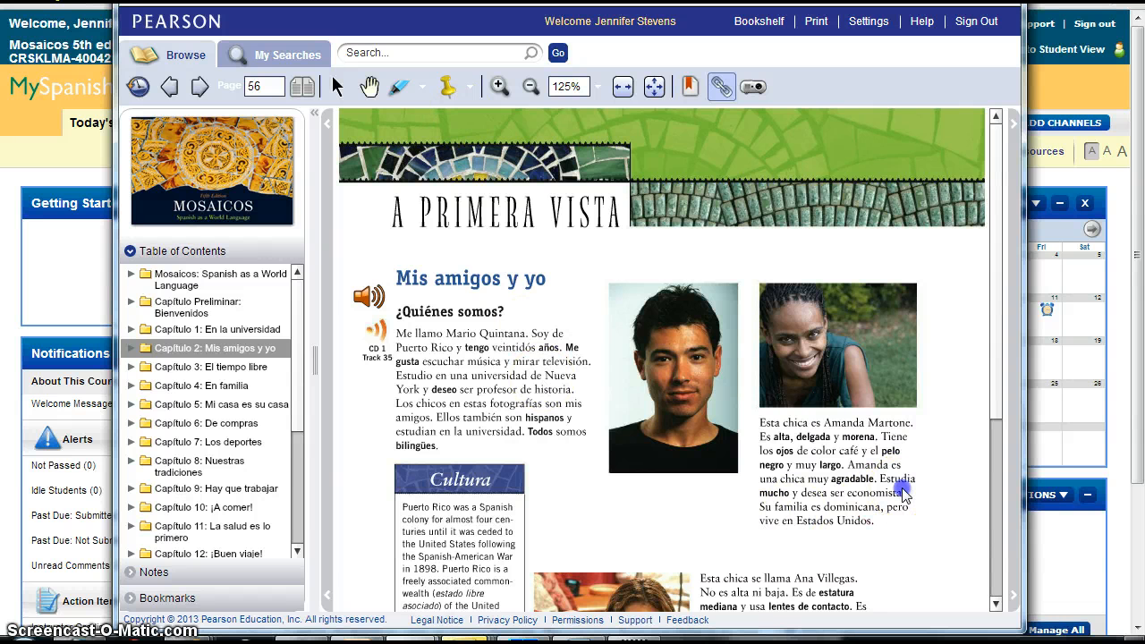
pyautogui.click(447, 86)
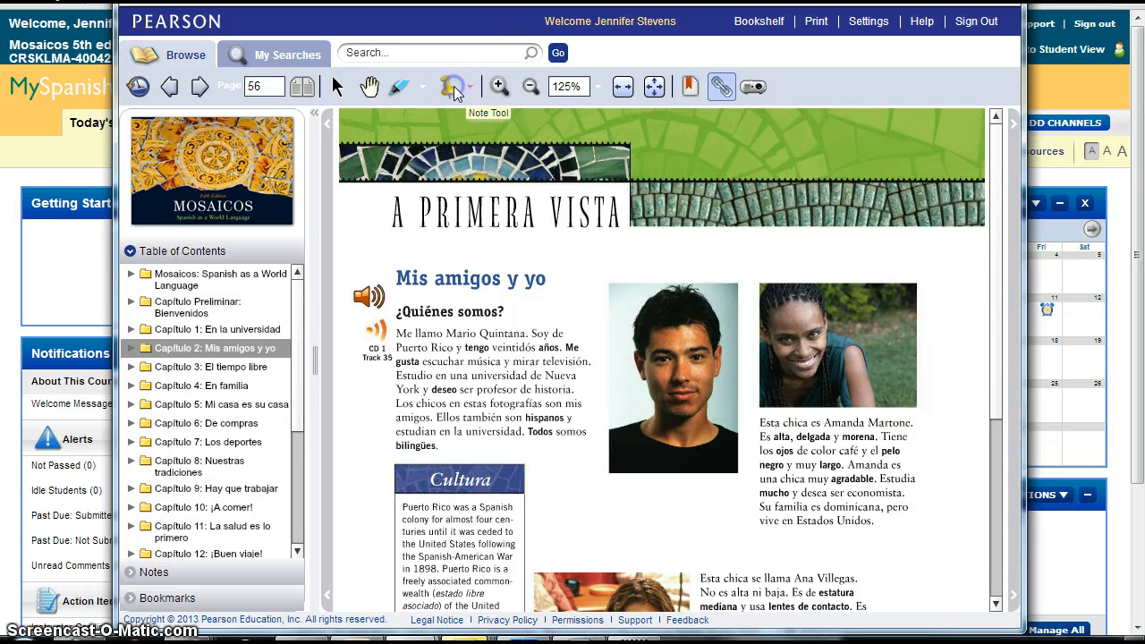
pyautogui.click(848, 450)
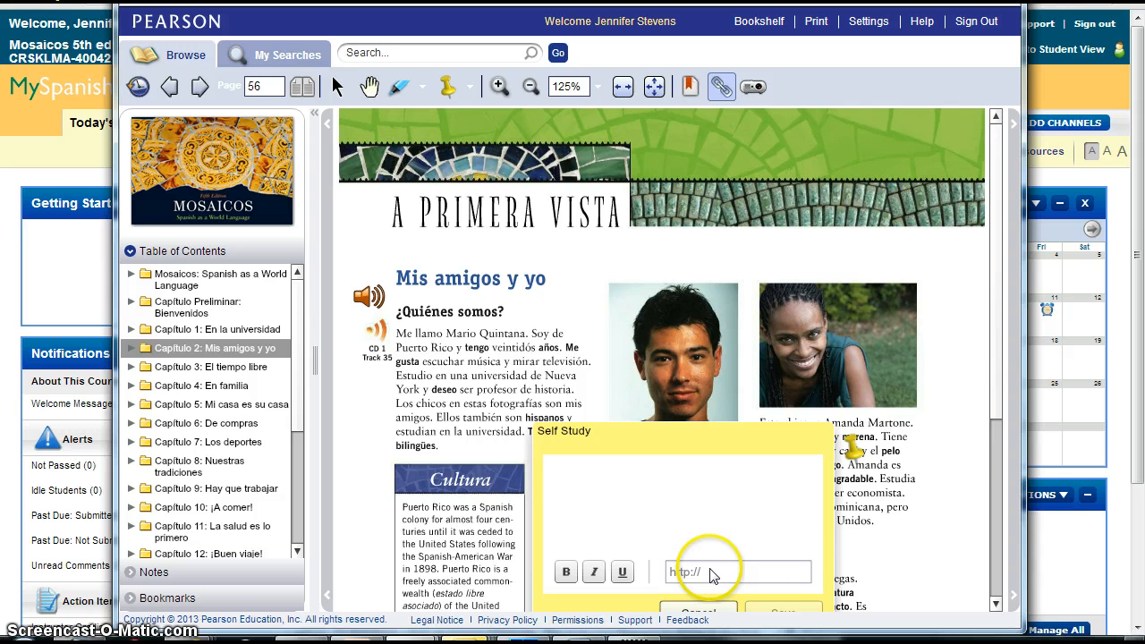
pyautogui.click(1001, 449)
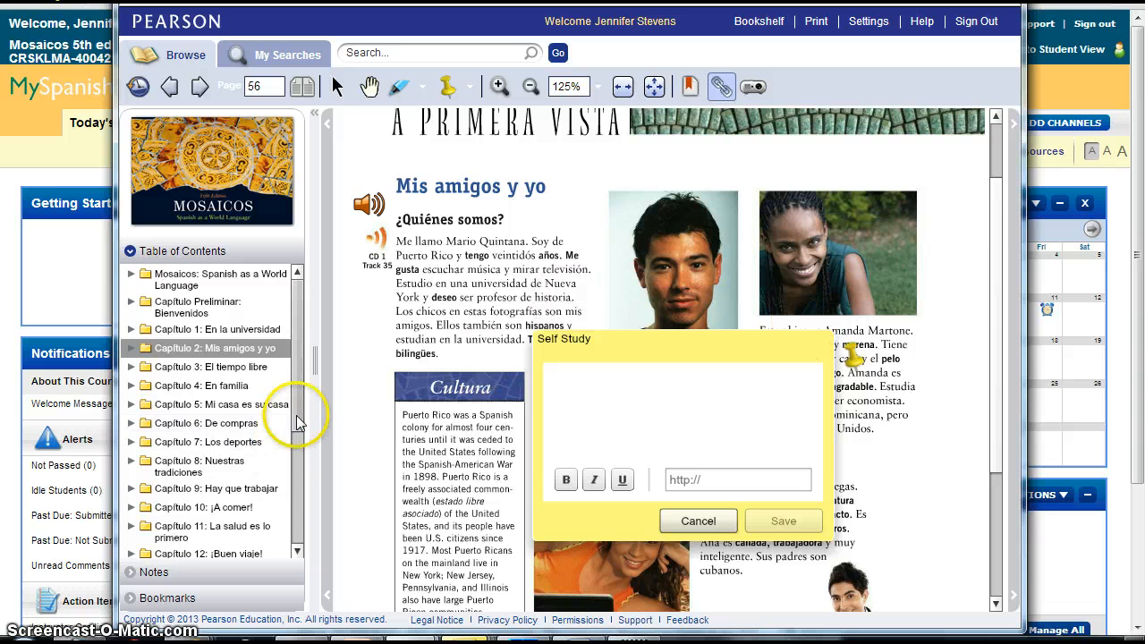
# Show the eText's Notes section, and sign out of the eText to return to the course page
pyautogui.click(295, 456)
pyautogui.click(158, 573)
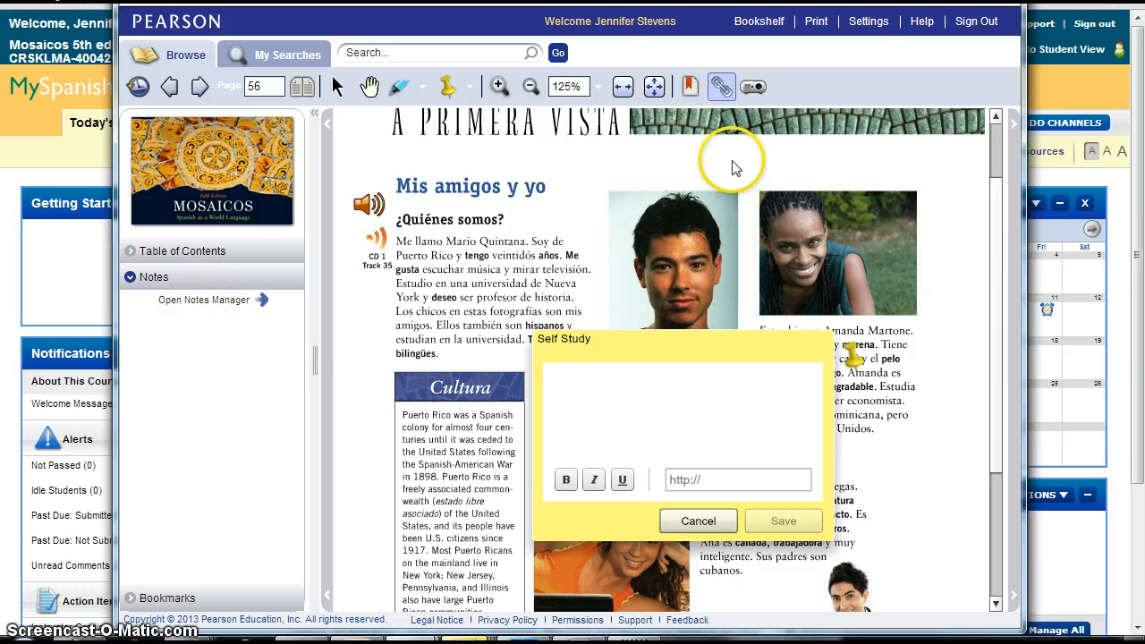
pyautogui.click(977, 21)
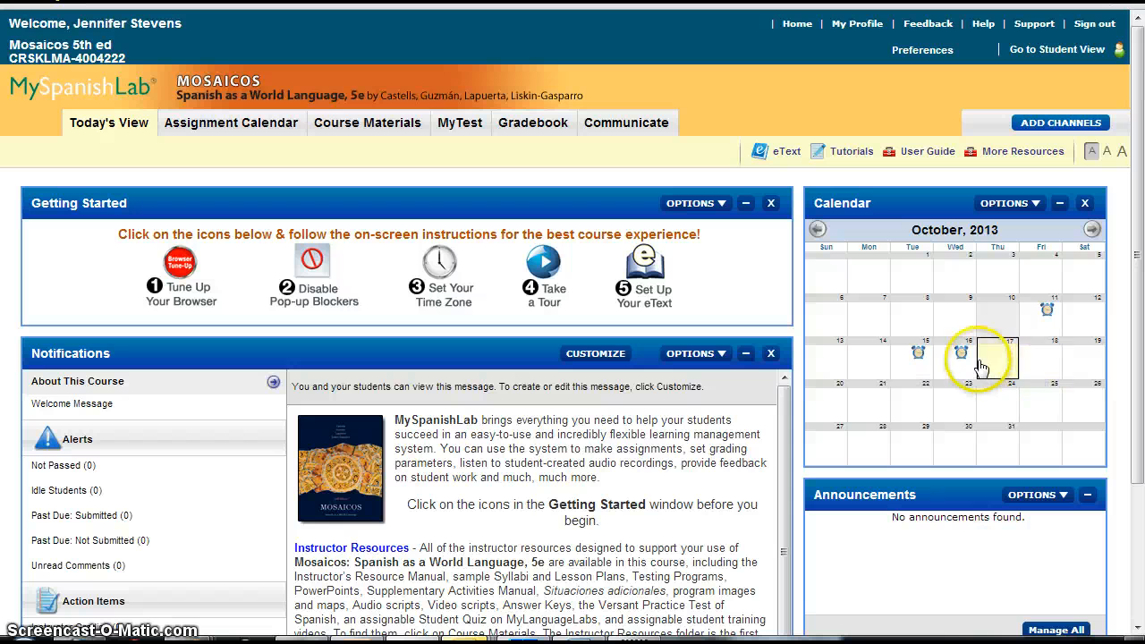
# View the assignments due on October 11, 2013, and expand the Capítulo preliminar: Bienvenidos folder
pyautogui.click(1043, 315)
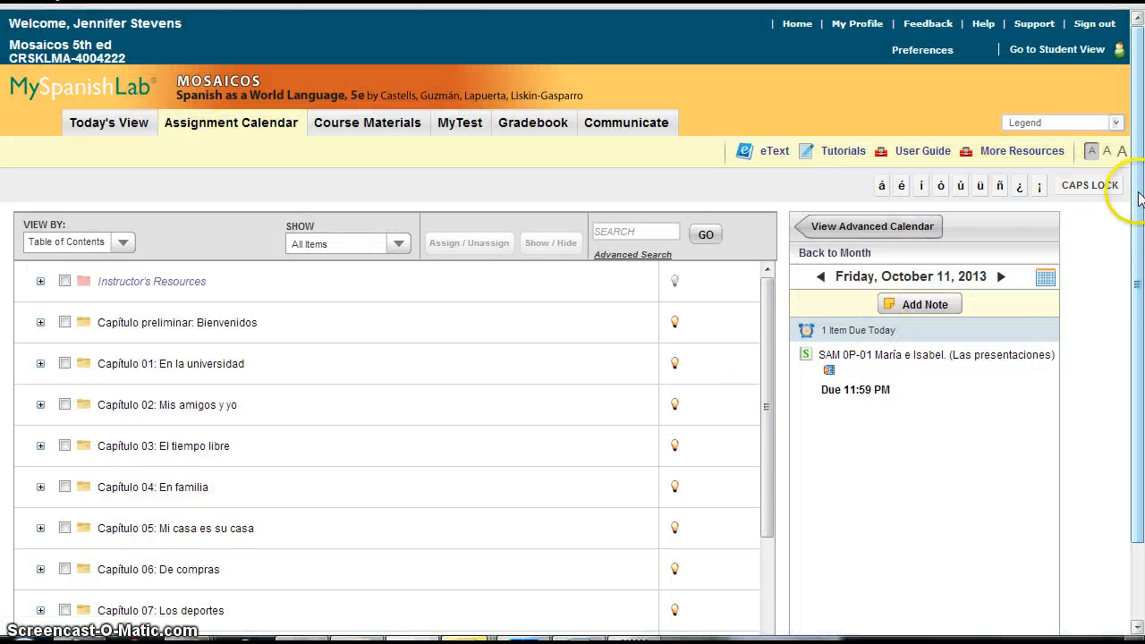
pyautogui.moveTo(1138, 215)
pyautogui.mouseDown()
pyautogui.moveTo(1137, 294)
pyautogui.moveTo(1141, 232)
pyautogui.mouseUp()
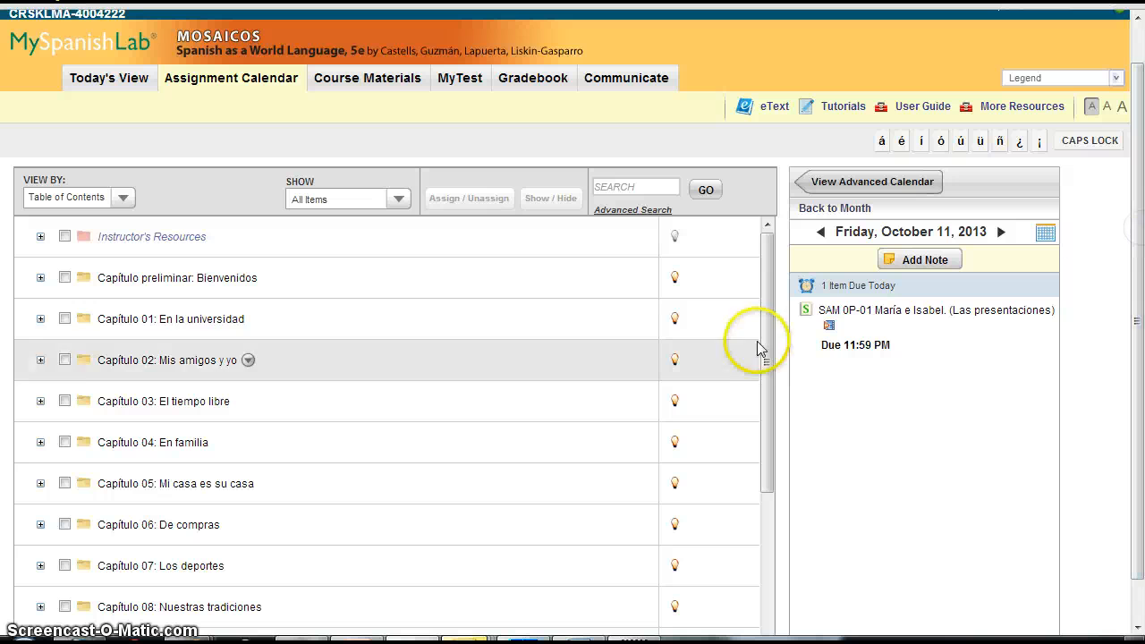
pyautogui.click(158, 287)
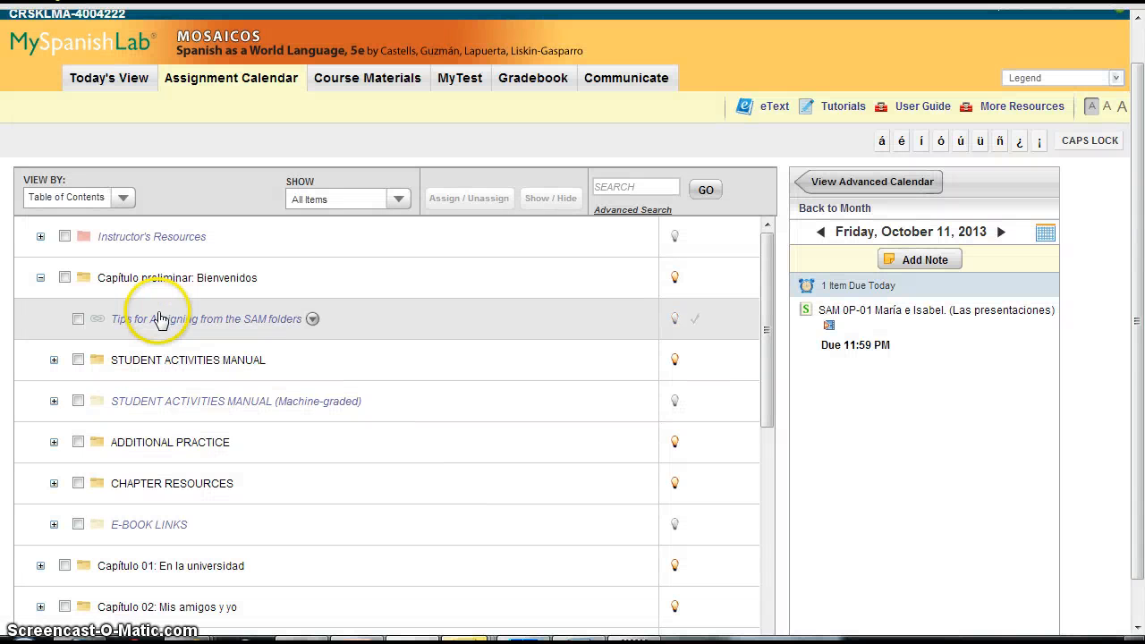
# Read through the Tips for Assigning from the SAM folders document and close it
pyautogui.click(158, 320)
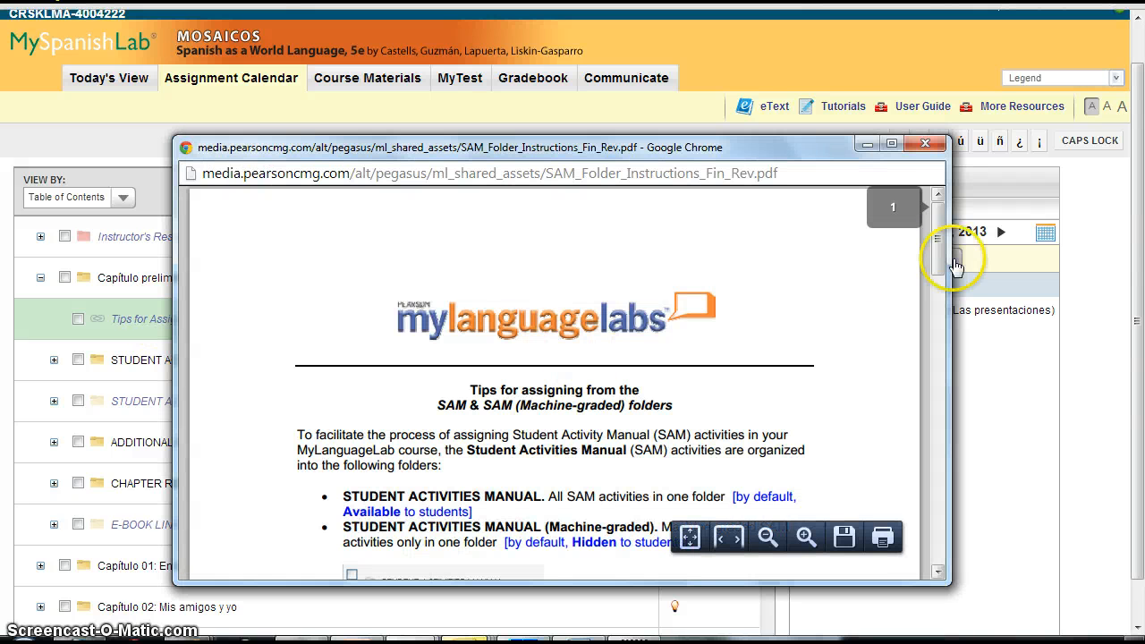
pyautogui.moveTo(941, 237); pyautogui.dragTo(938, 270)
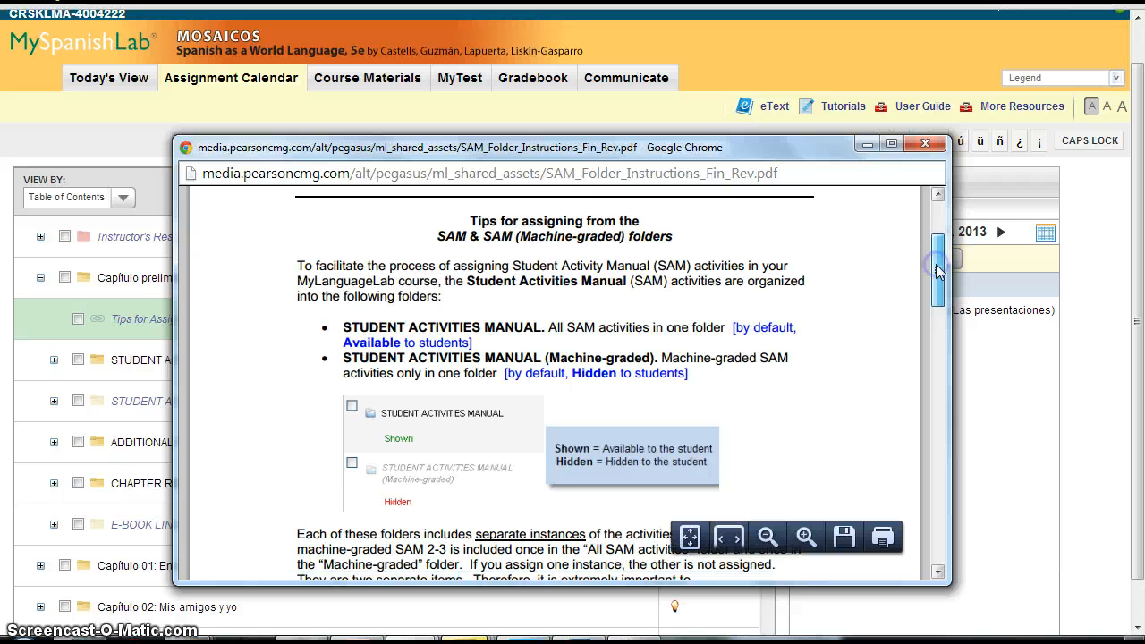
pyautogui.click(929, 146)
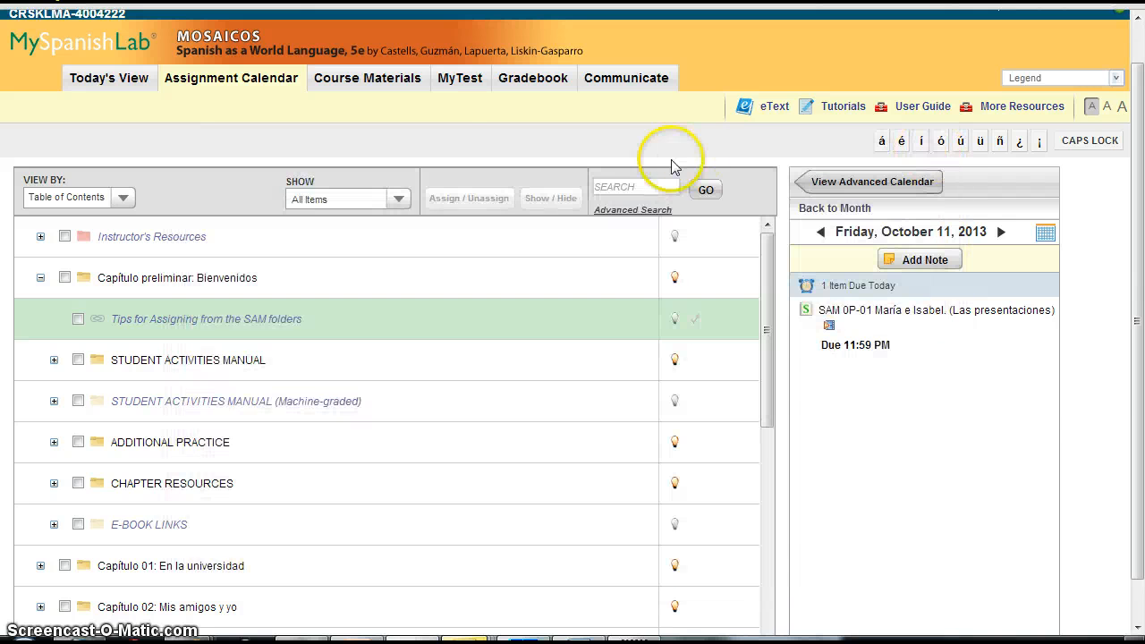
# Return to Today's View and look over the Notifications section with its alerts, action items and performance links
pyautogui.click(106, 82)
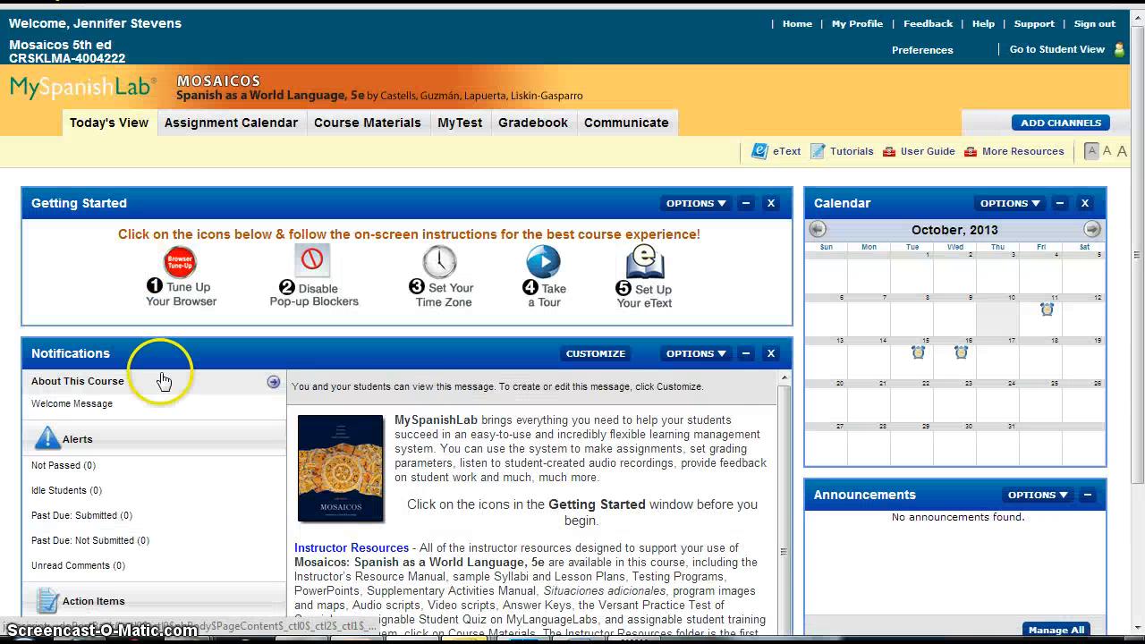
pyautogui.scroll(-3, 1132, 146)
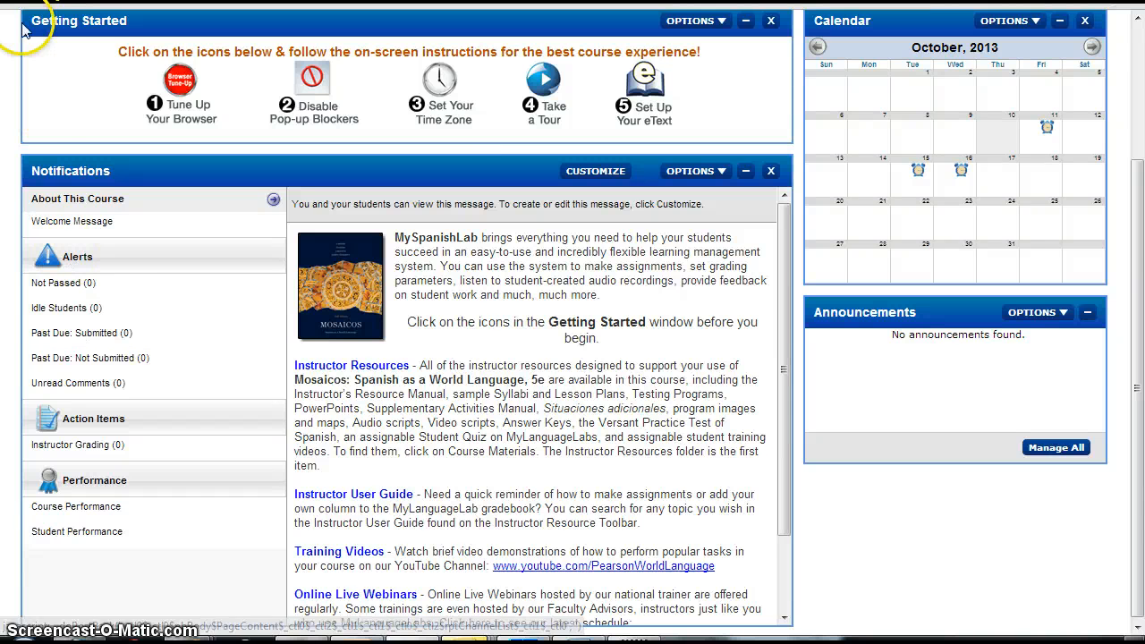
pyautogui.scroll(3, 224, 132)
# In the Assignment Calendar, expand Capítulo 07: Los deportes and its ADDITIONAL PRACTICE folder
pyautogui.click(219, 130)
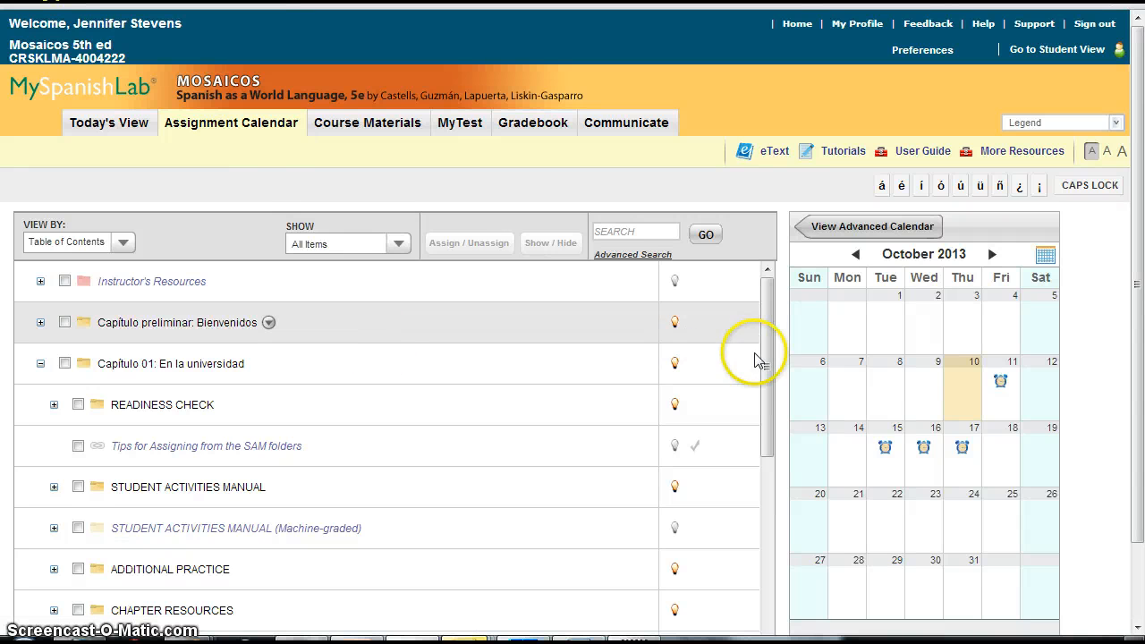
pyautogui.moveTo(769, 416); pyautogui.dragTo(767, 582)
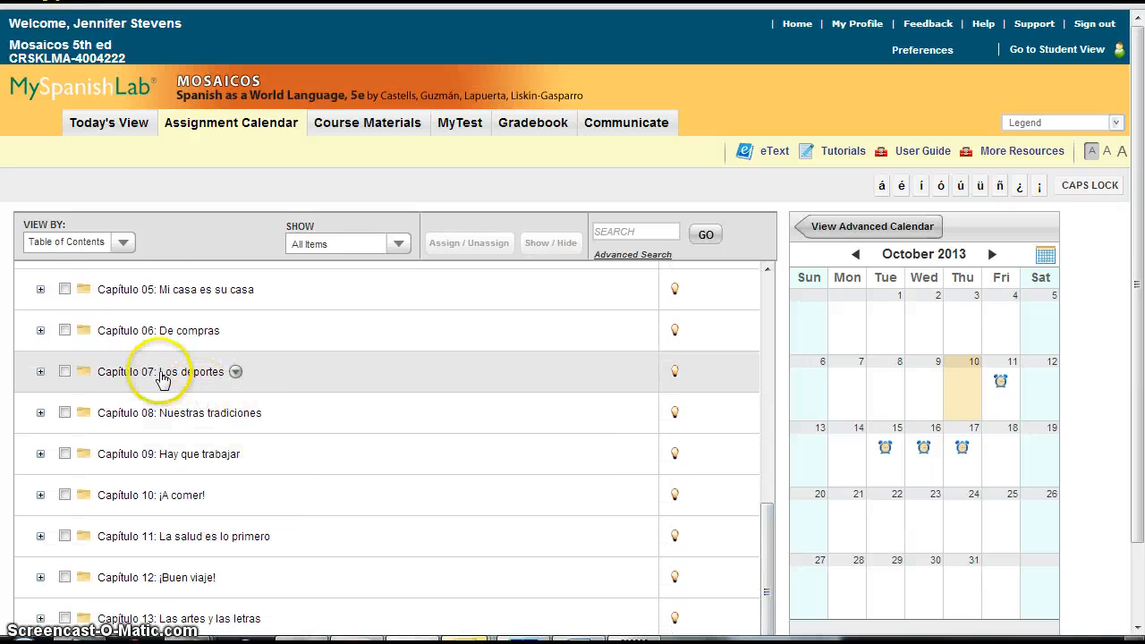
pyautogui.click(160, 374)
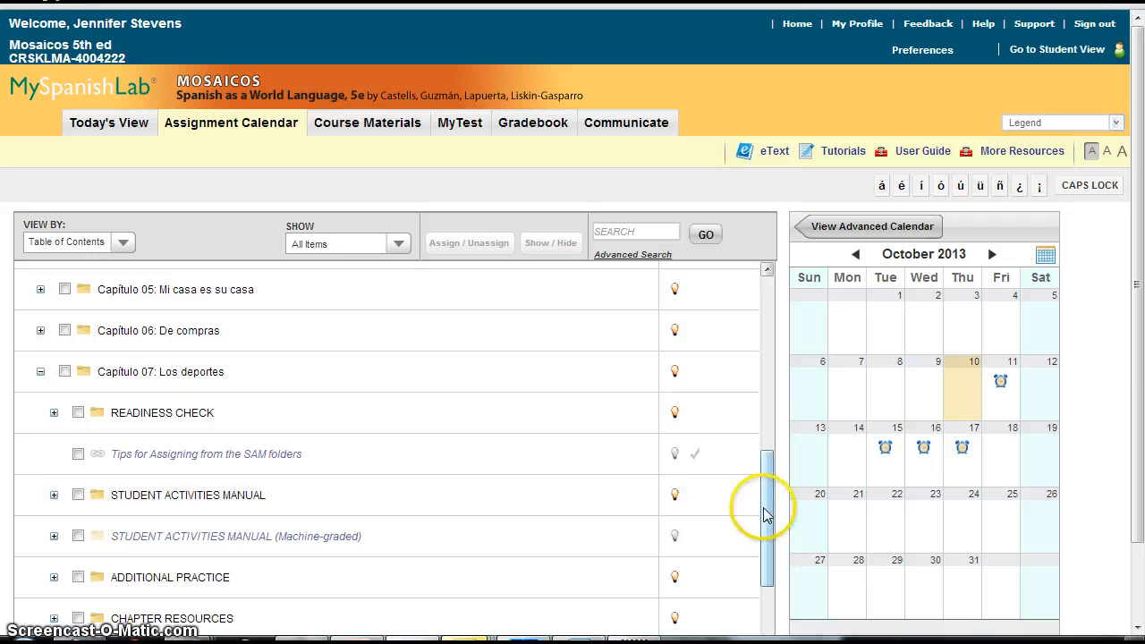
pyautogui.moveTo(765, 515); pyautogui.dragTo(761, 563)
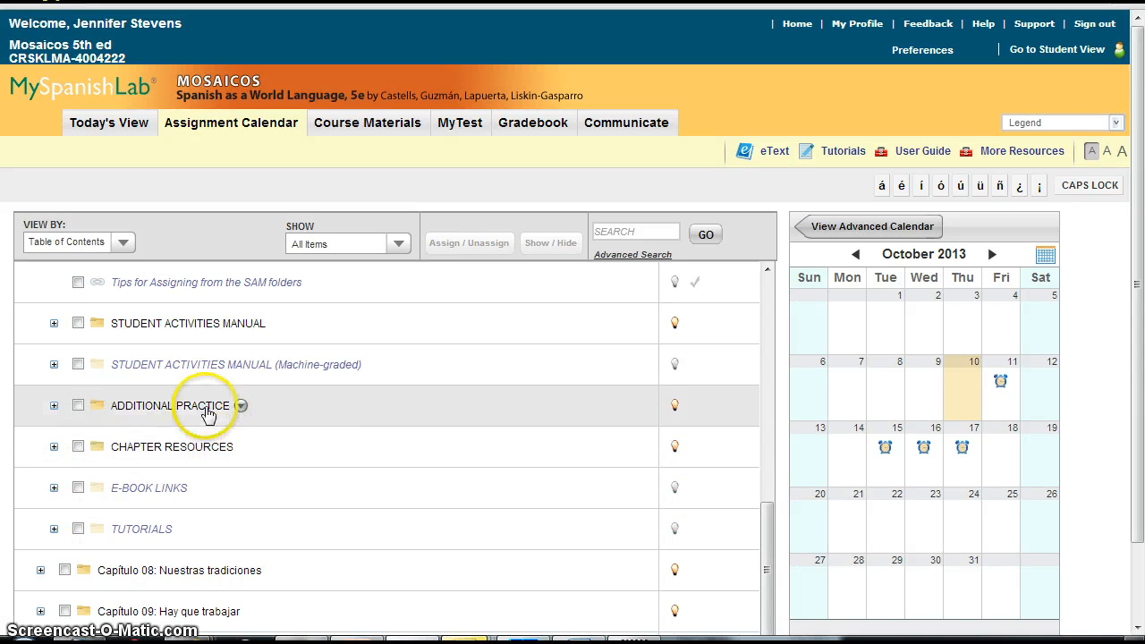
pyautogui.click(201, 405)
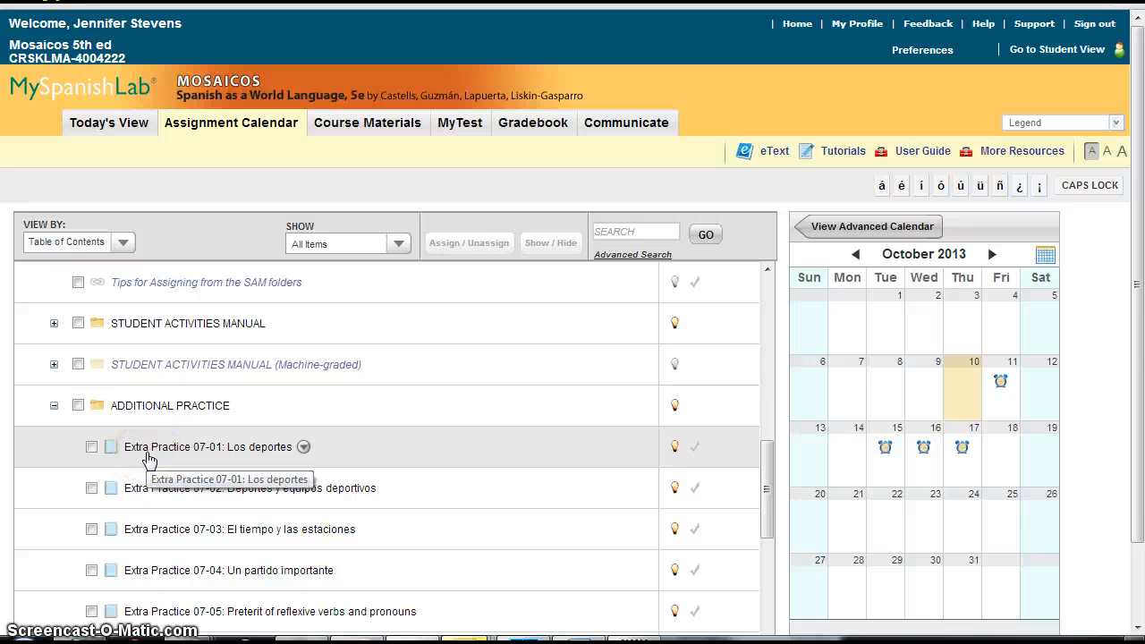
# Assign Extra Practice 07-01: Los deportes and 07-02: Deportes y equipos deportivos to Friday, October 18, 2013
pyautogui.click(92, 447)
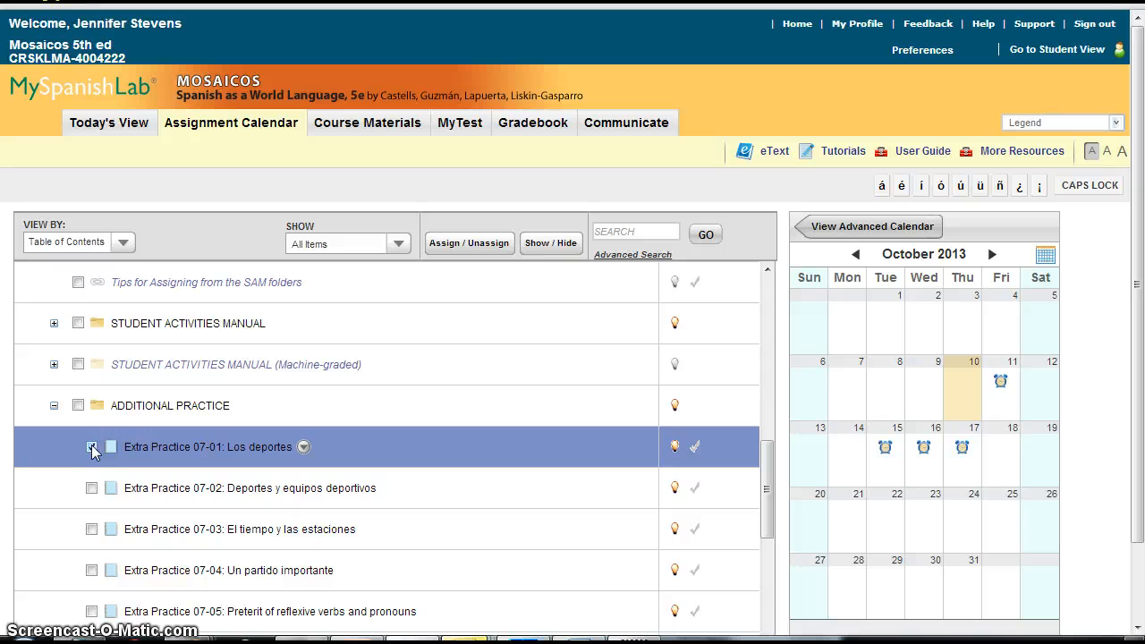
pyautogui.click(91, 488)
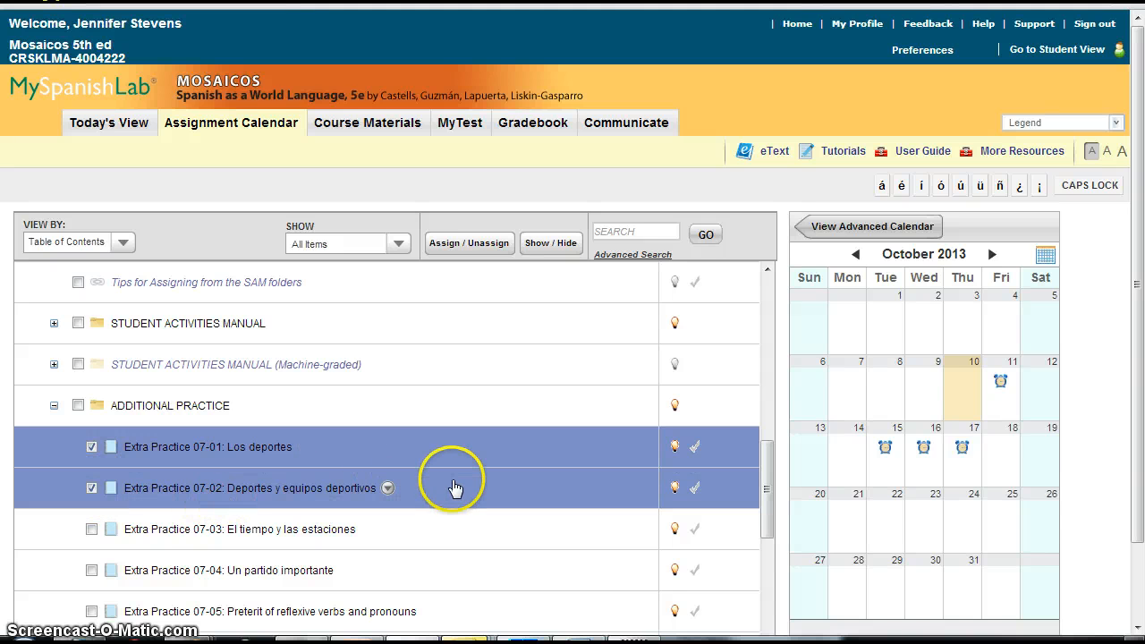
pyautogui.moveTo(453, 489); pyautogui.dragTo(1002, 454)
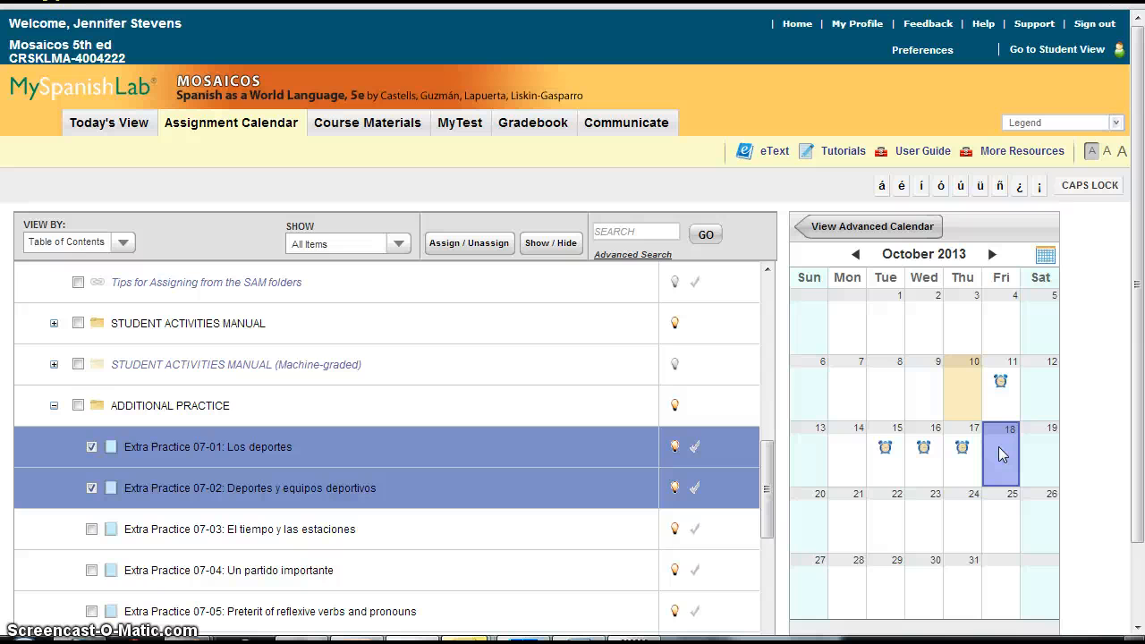
pyautogui.moveTo(1001, 454); pyautogui.dragTo(1001, 453)
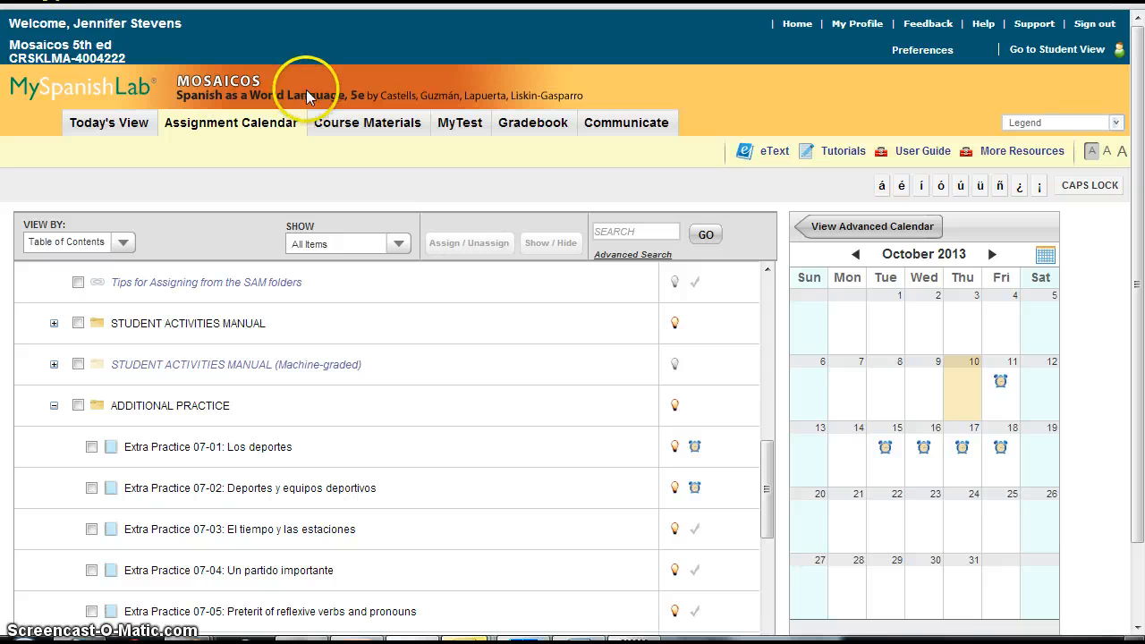
# View the contents of the Capítulo preliminar: Bienvenidos folder in Course Materials
pyautogui.click(343, 130)
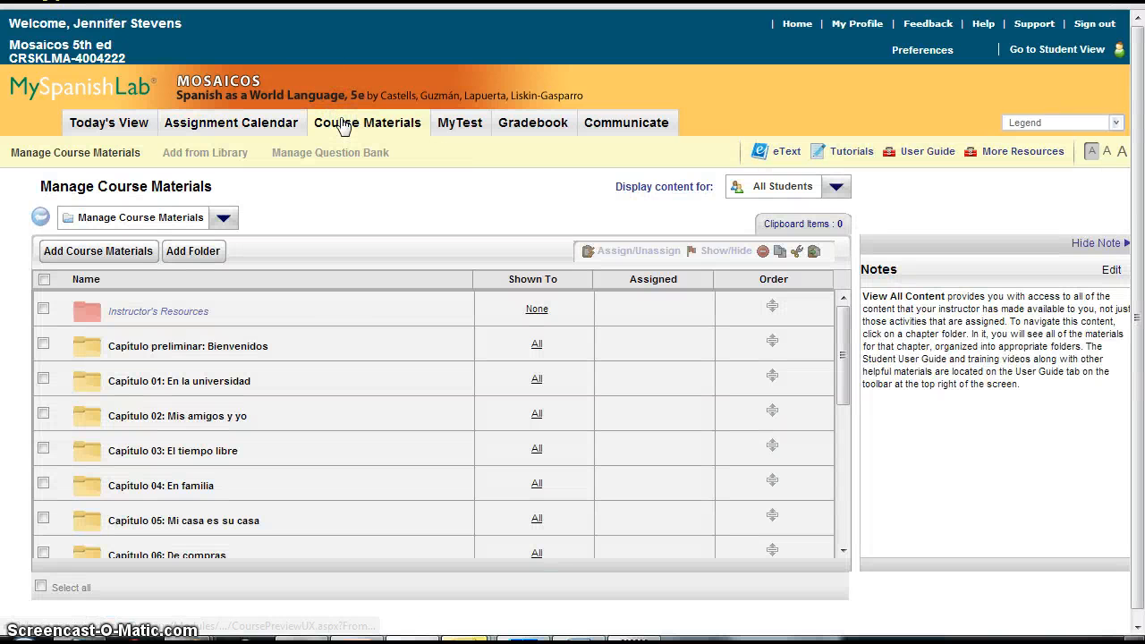
pyautogui.click(235, 354)
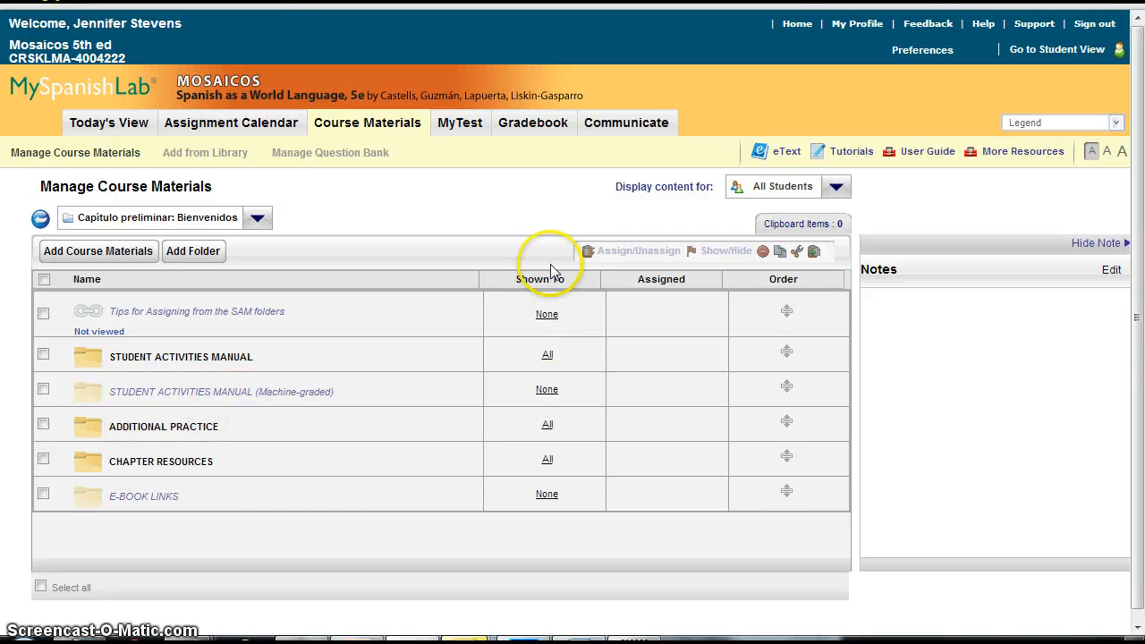
# Expand Capítulo preliminar: Bienvenidos in the MyTest testbank and look through its questions
pyautogui.click(470, 132)
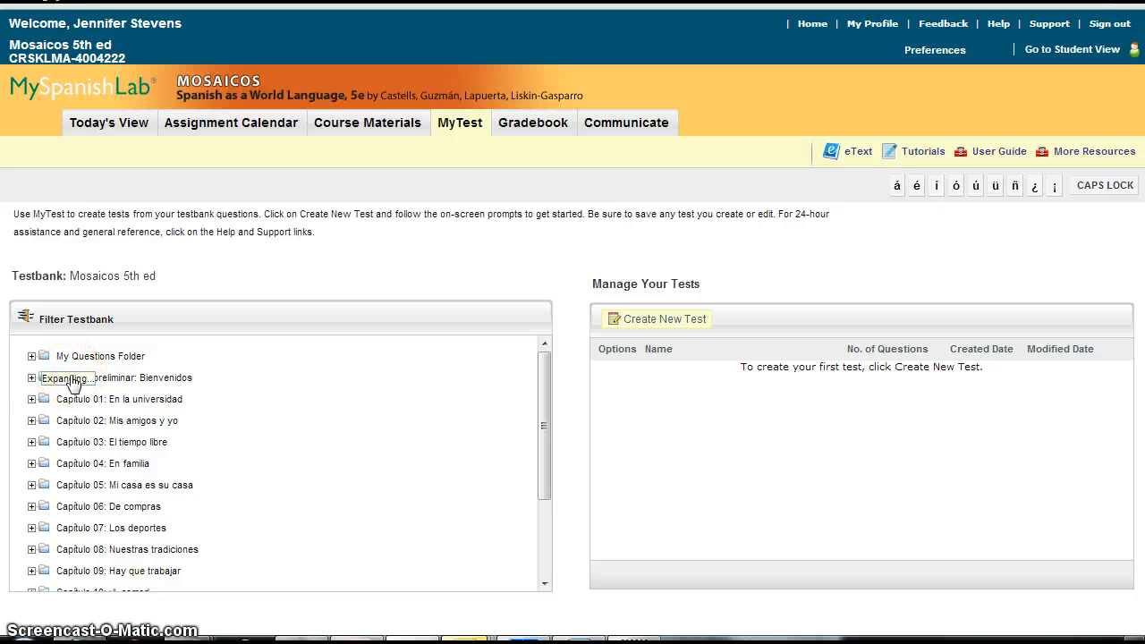
pyautogui.click(38, 382)
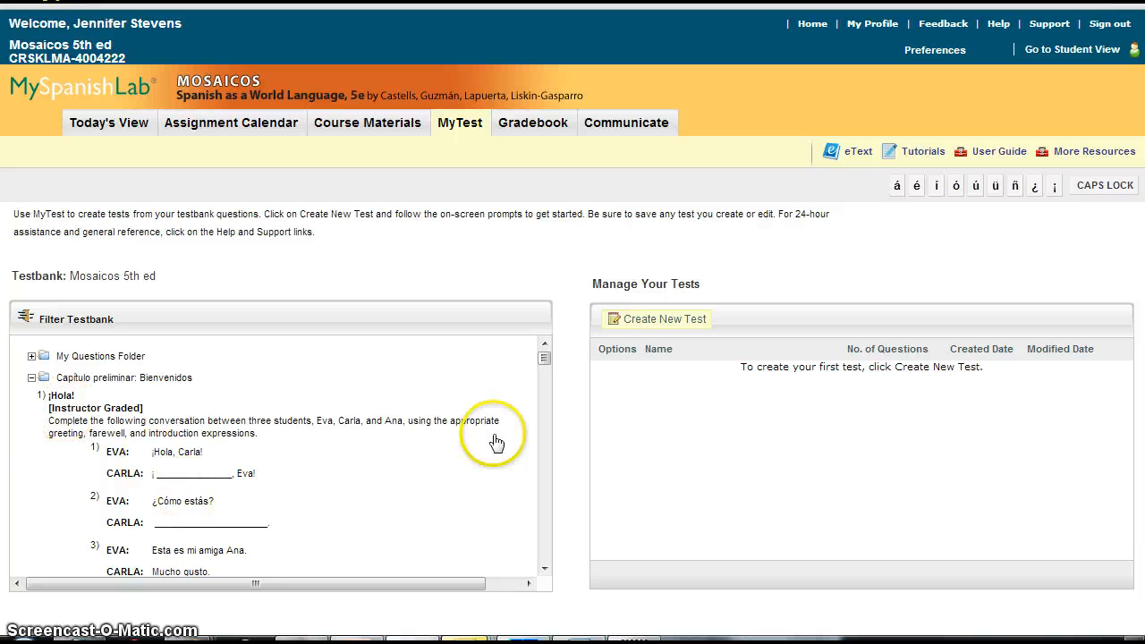
pyautogui.moveTo(544, 358); pyautogui.dragTo(543, 384)
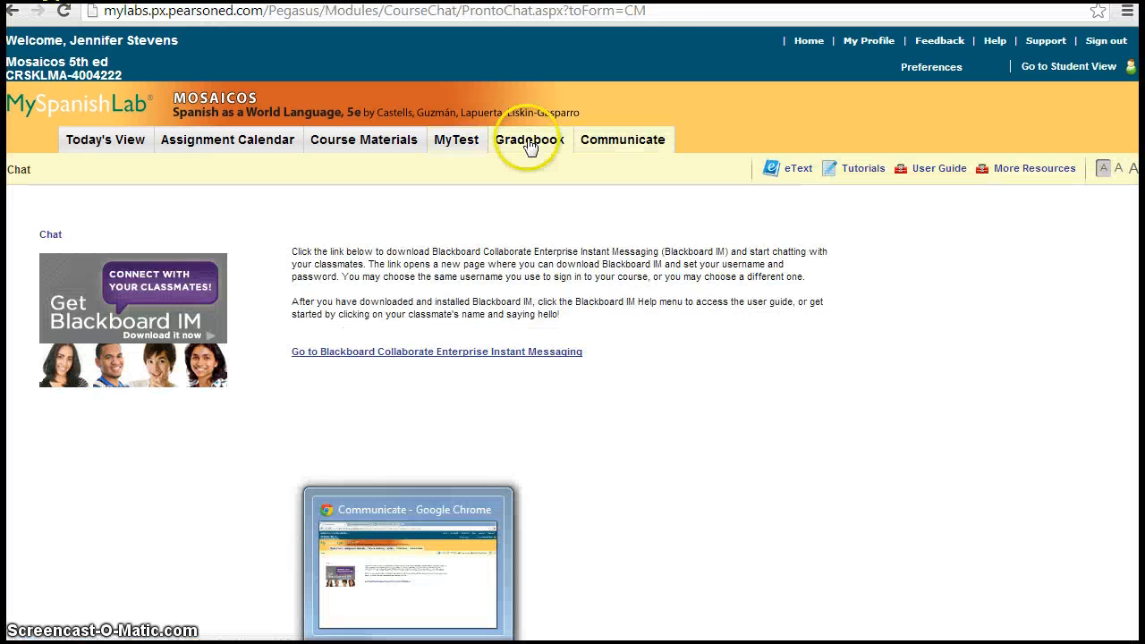
# Open the course Gradebook
pyautogui.click(530, 143)
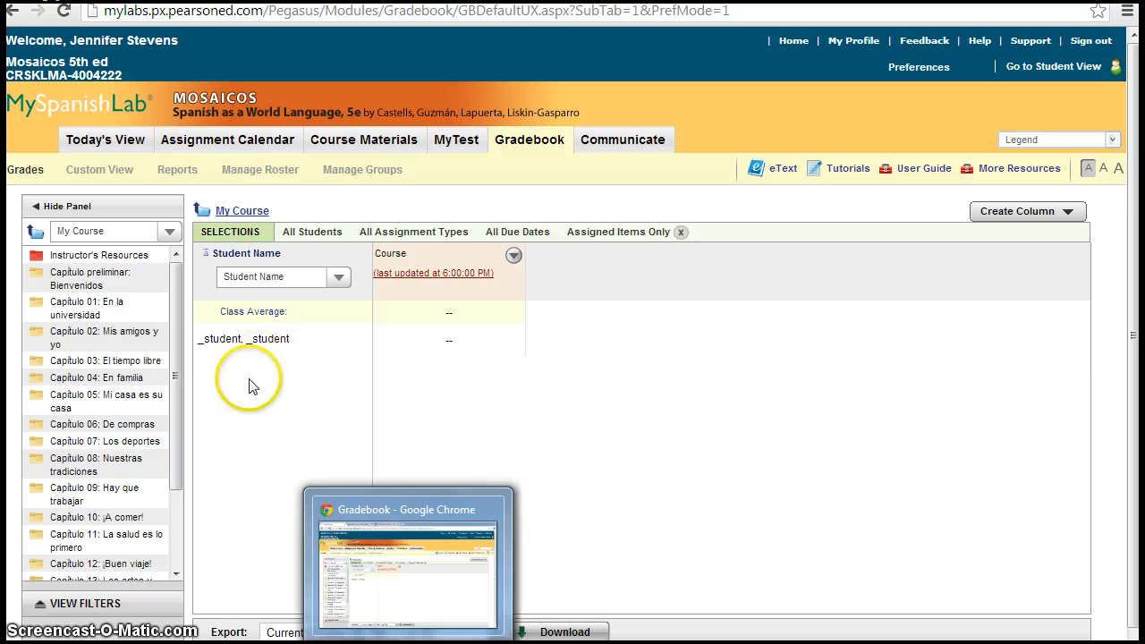
# View the options of the Gradebook's Course column, and open the Communicate area with its Chat information
pyautogui.moveTo(270, 335)
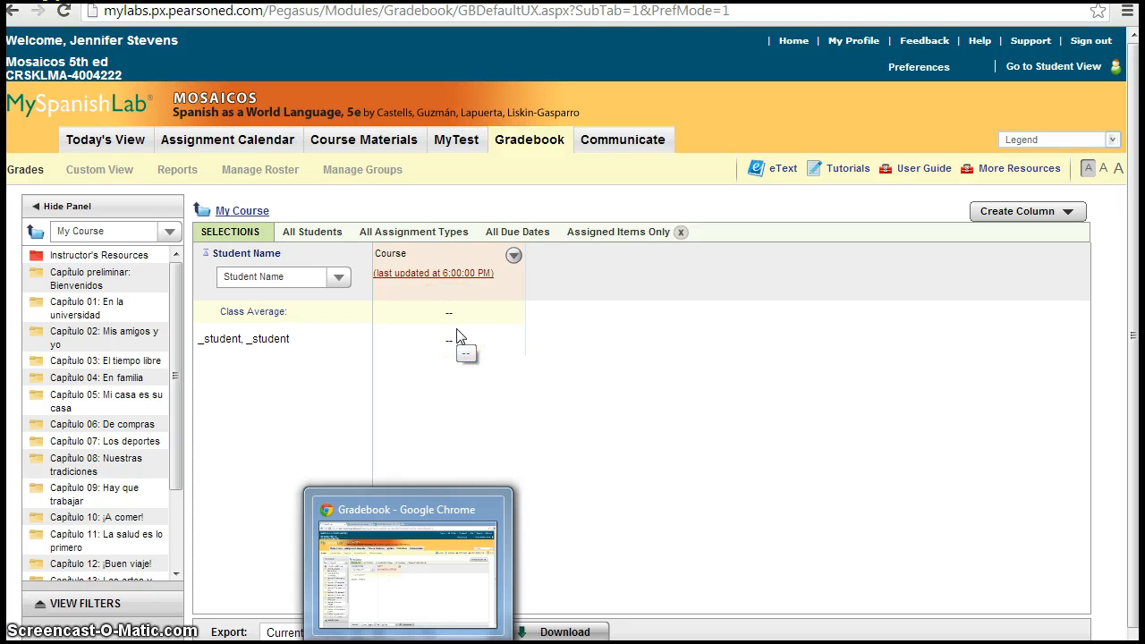
pyautogui.click(513, 257)
pyautogui.click(624, 152)
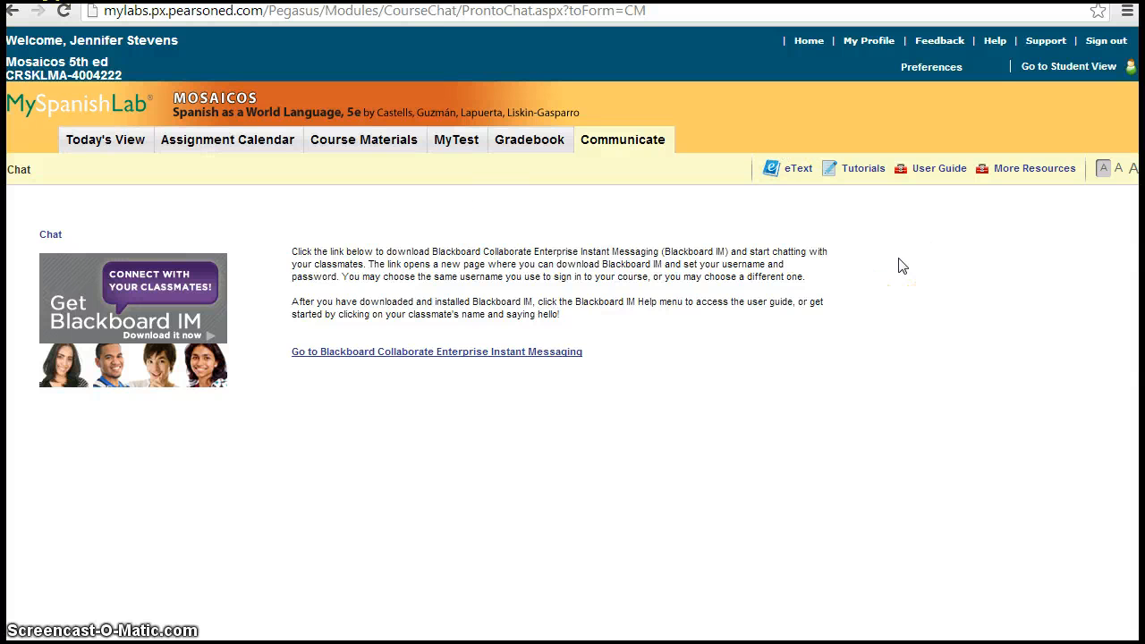
# Open the Pearson 24/7 Technical Support site through the course's support link, dismissing the feedback survey, and look through its help topics and contact options
pyautogui.click(1045, 42)
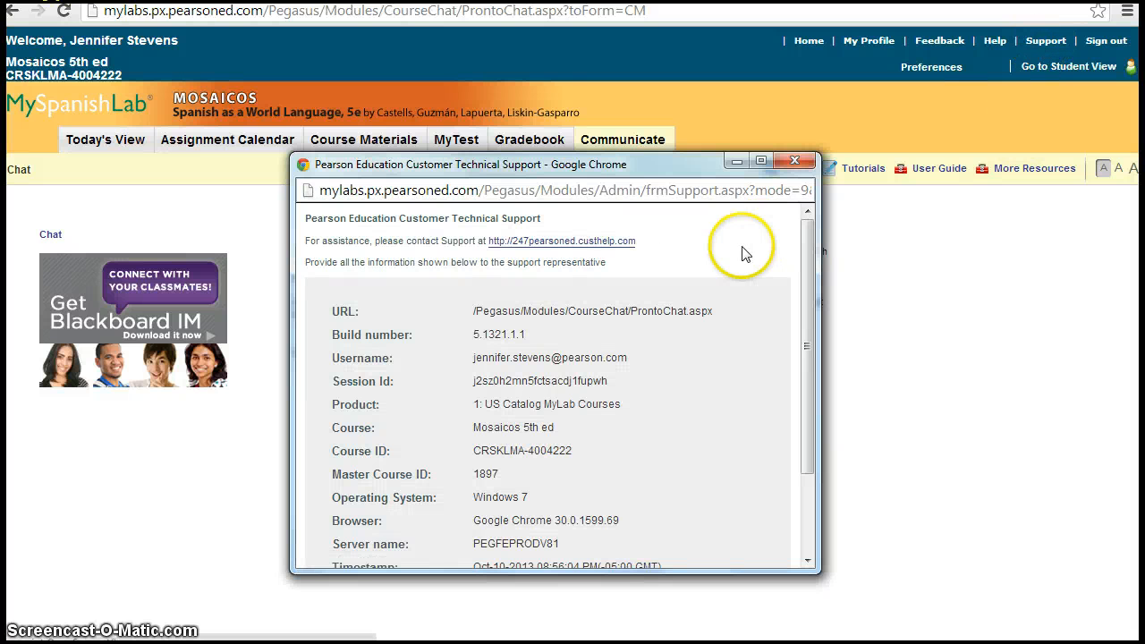
pyautogui.click(574, 241)
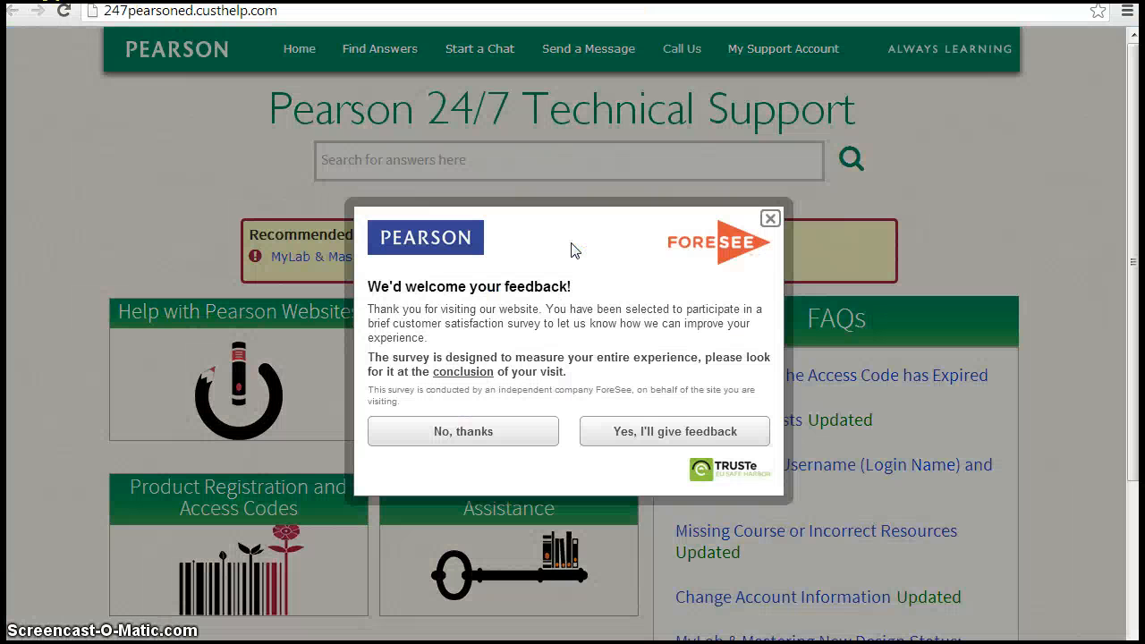
pyautogui.click(772, 220)
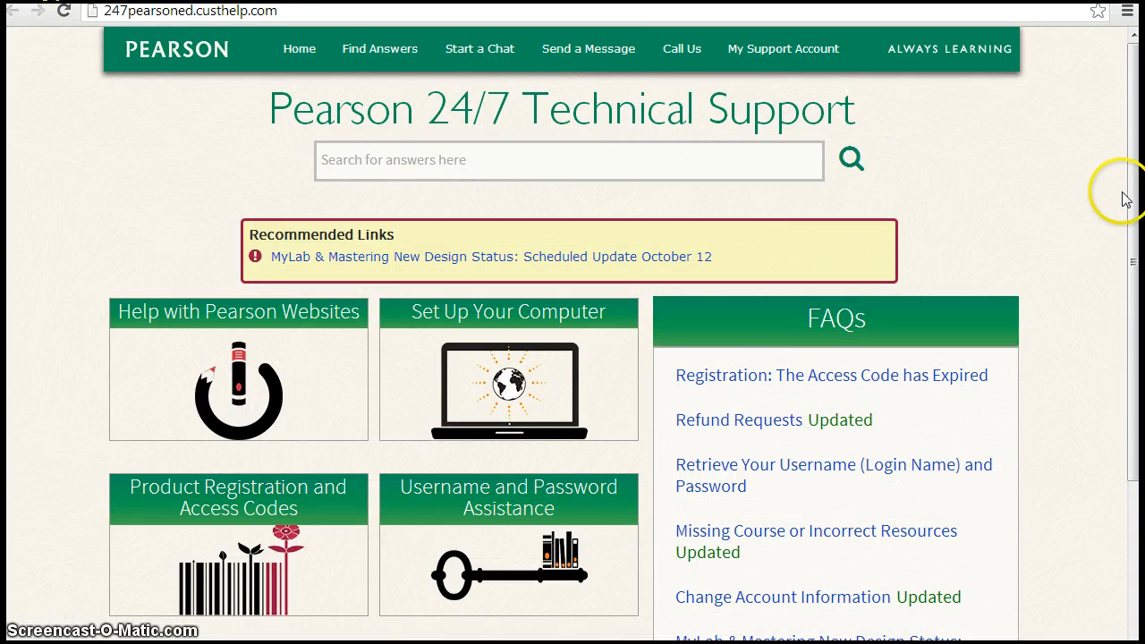
pyautogui.scroll(-3, 1134, 198)
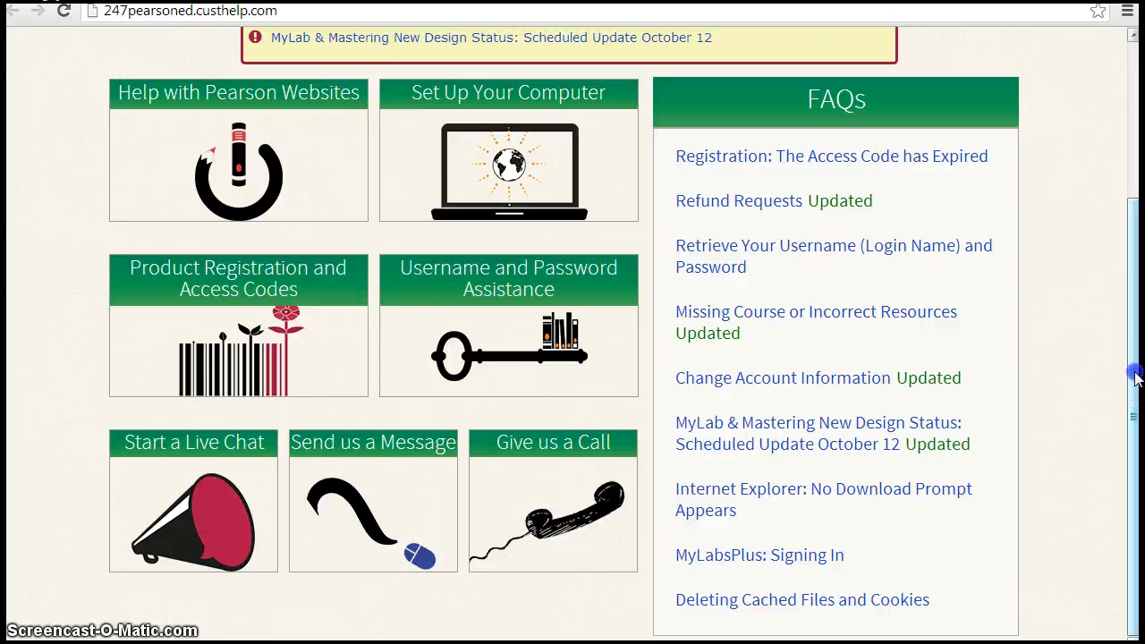
pyautogui.moveTo(1133, 379); pyautogui.dragTo(1135, 173)
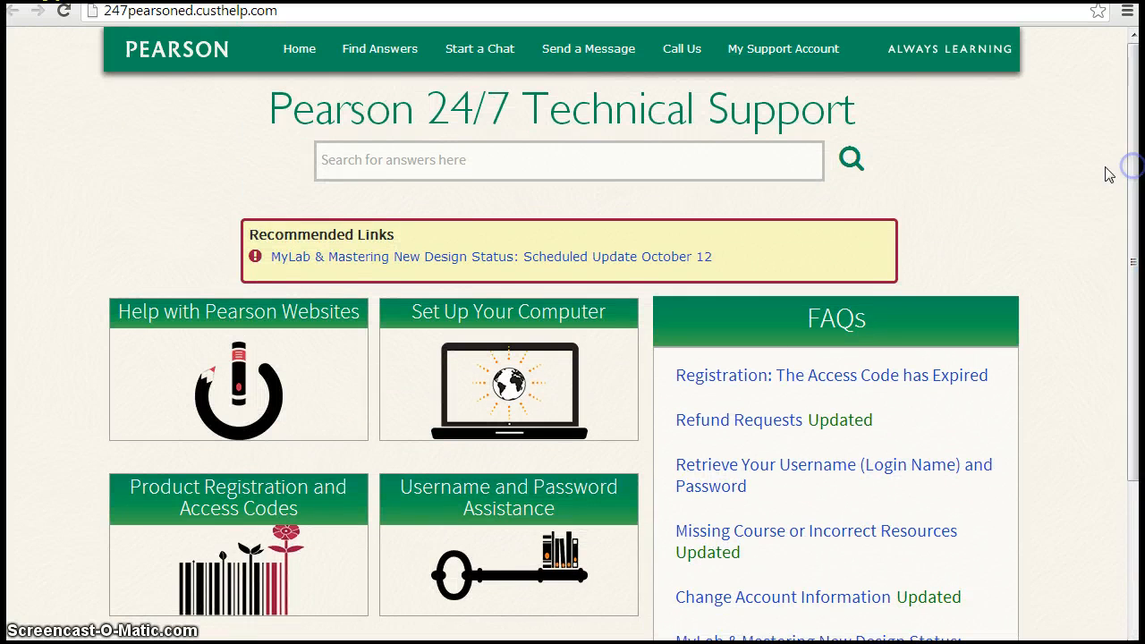